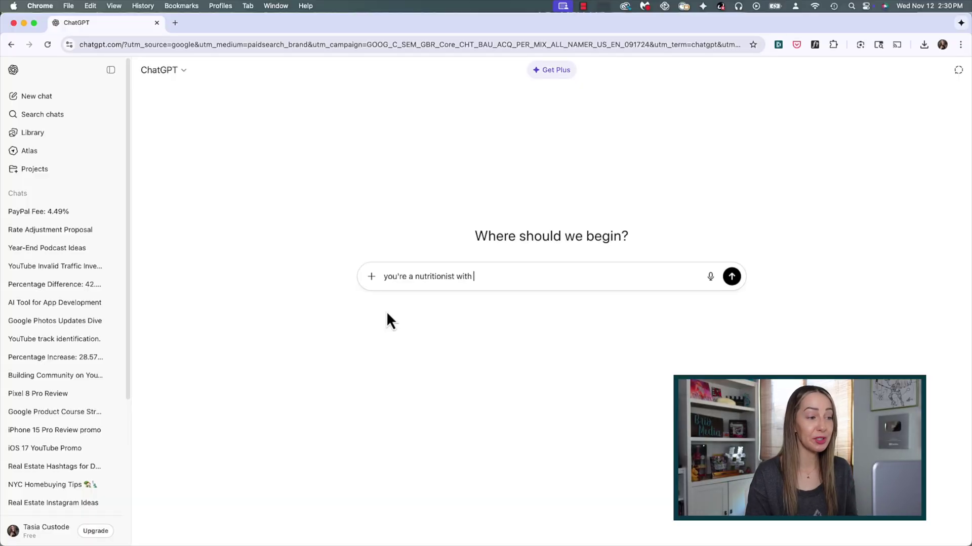
# - Finish and send the lactose-free, plant-based, high-protein weekly meal plan prompt for a healthy 40-year-old woman
pyautogui.write(' on longevity health. write a weekly meal plan')
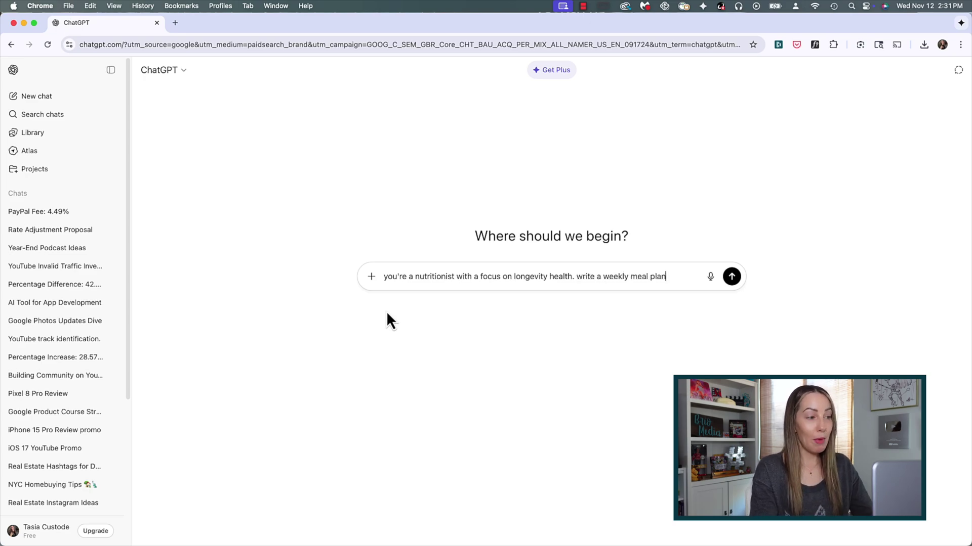
pyautogui.write('40 year old hea')
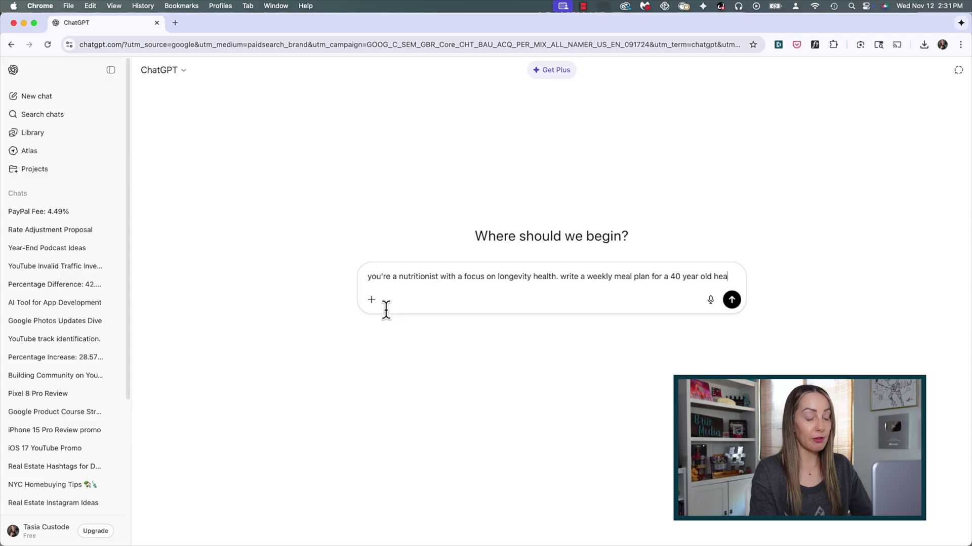
pyautogui.write('lthy')
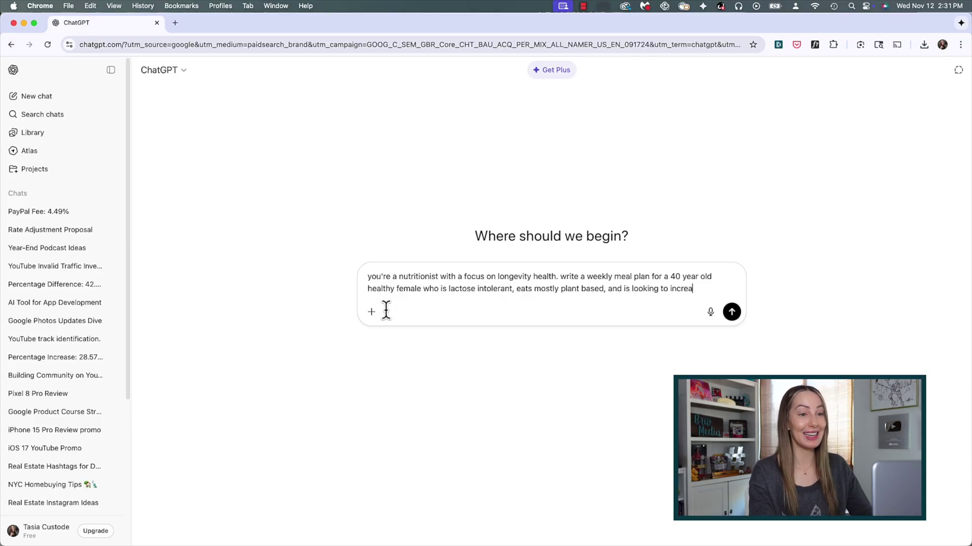
pyautogui.write('se her protein intake.')
pyautogui.press('Return')
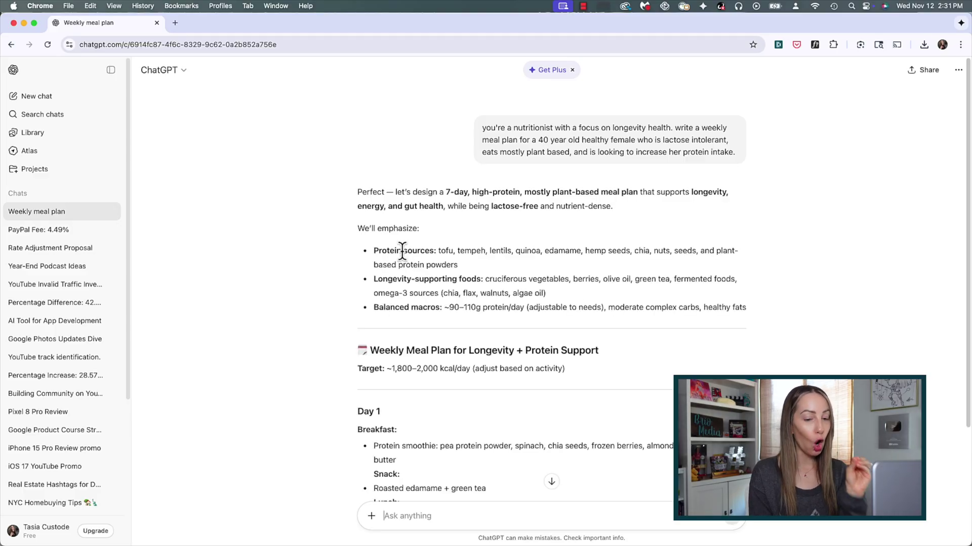
# - Scroll through the Weekly Meal Plan reply
pyautogui.scroll(-6, 823, 267)
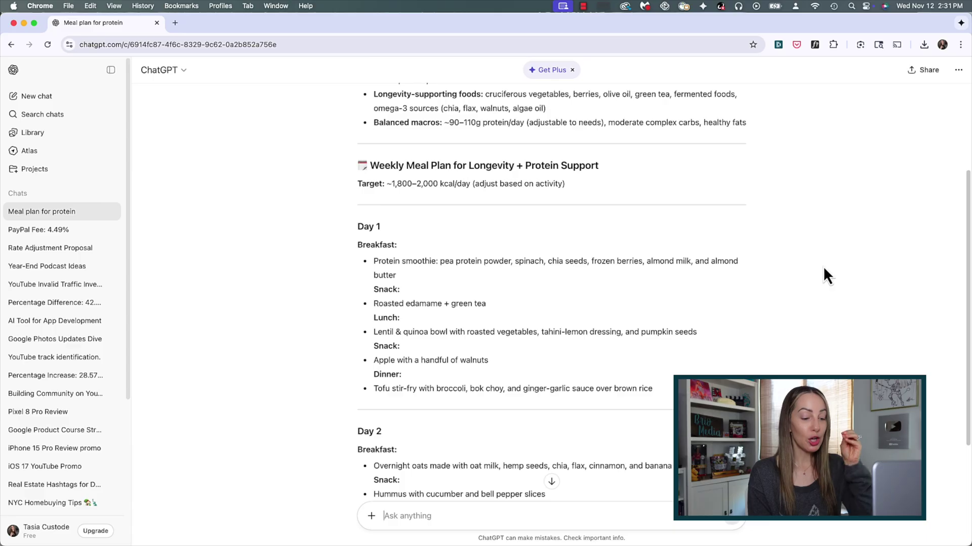
pyautogui.scroll(-4, 823, 266)
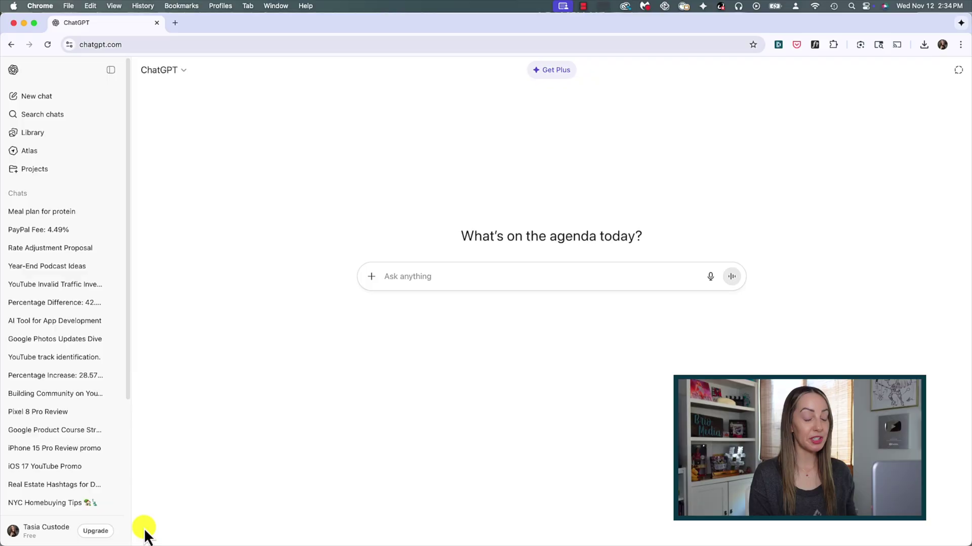
# - Open Personalization settings and make sure Enable customization is switched on
pyautogui.click(14, 531)
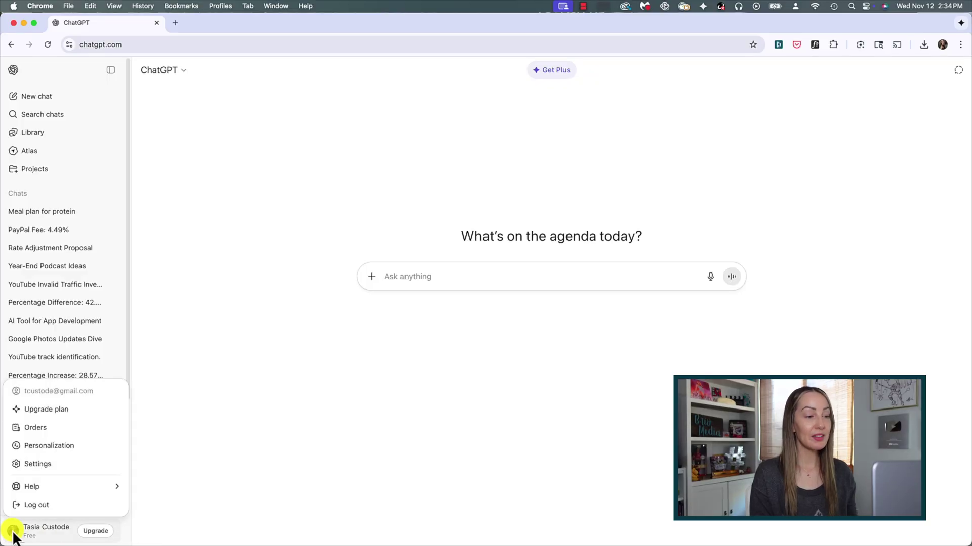
pyautogui.click(50, 446)
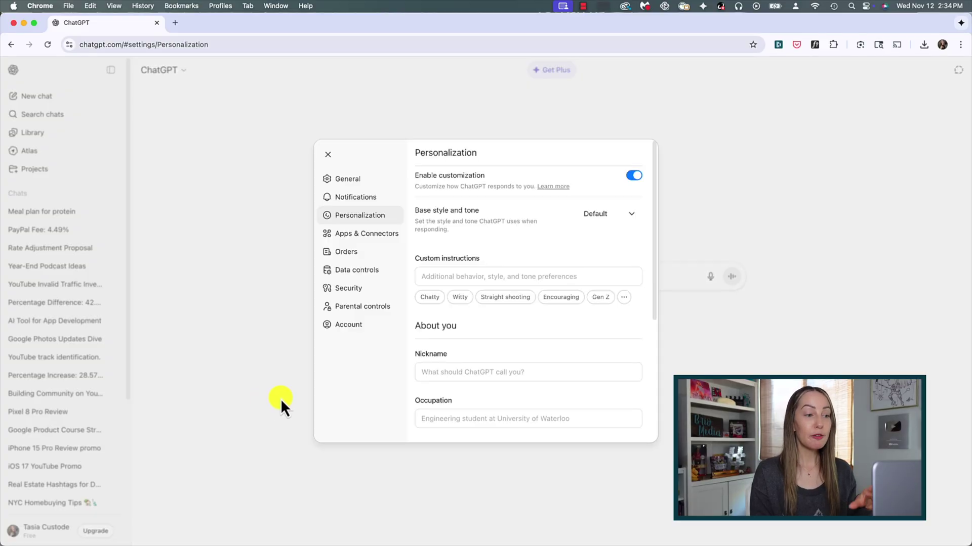
pyautogui.click(634, 176)
pyautogui.click(635, 177)
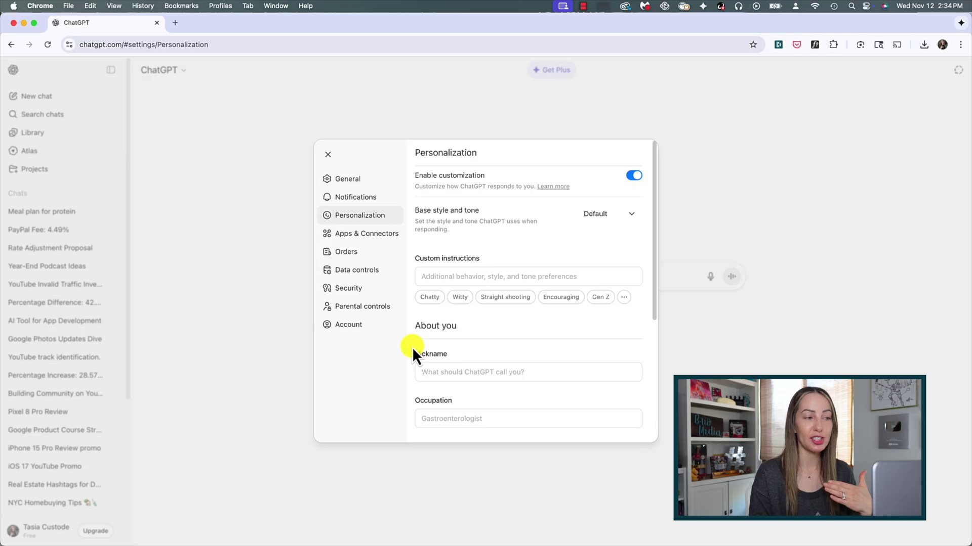
# - Enter a nickname, occupation 'Content creator, YouTuber' and interests 'NHL, Taylor Swift, reading, kindness is key'
pyautogui.write('Tas')
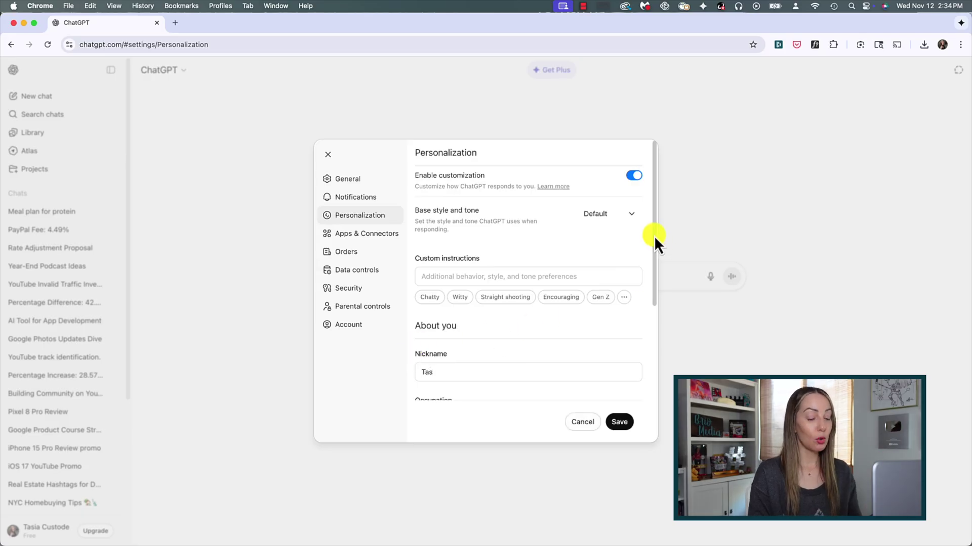
pyautogui.moveTo(653, 237); pyautogui.dragTo(653, 322)
pyautogui.scroll(-1, 650, 321)
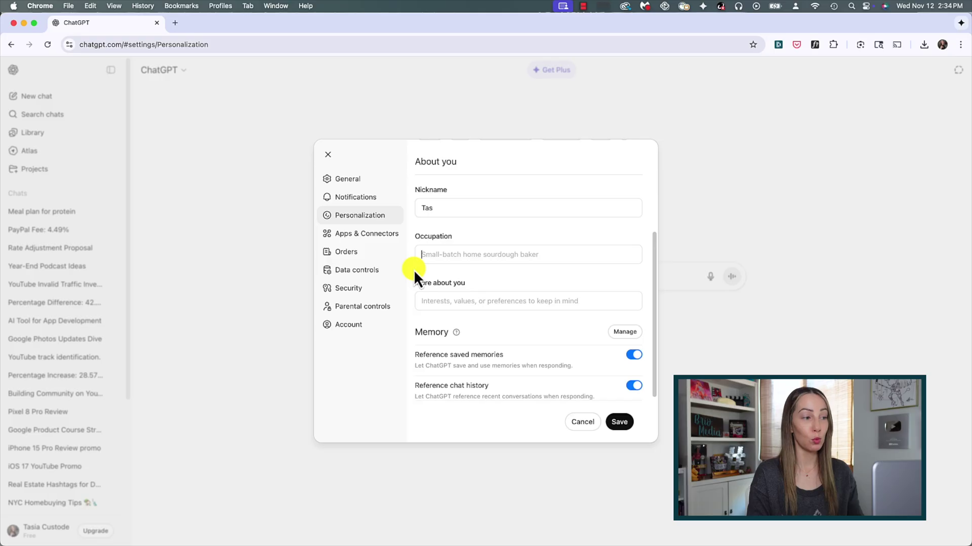
pyautogui.write('Content creat')
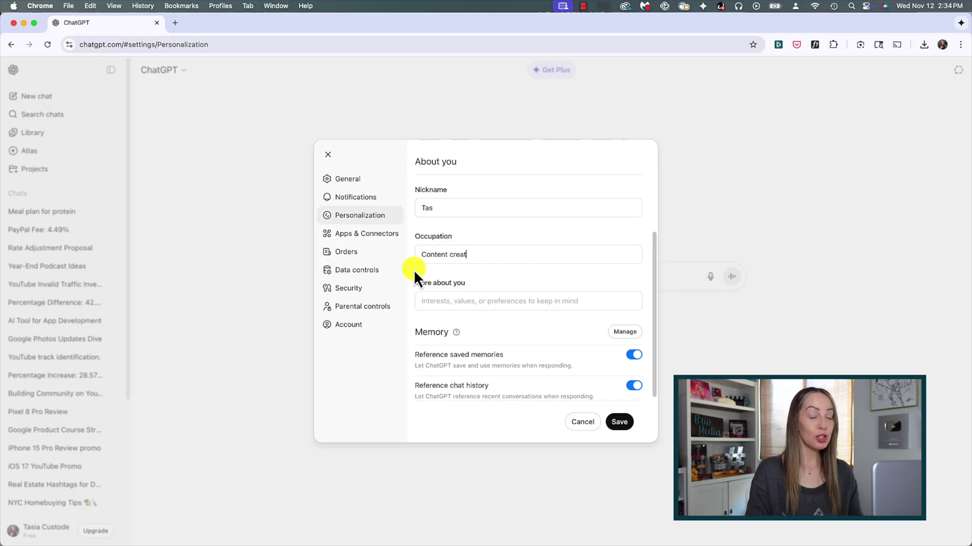
pyautogui.write('or, YouTuber')
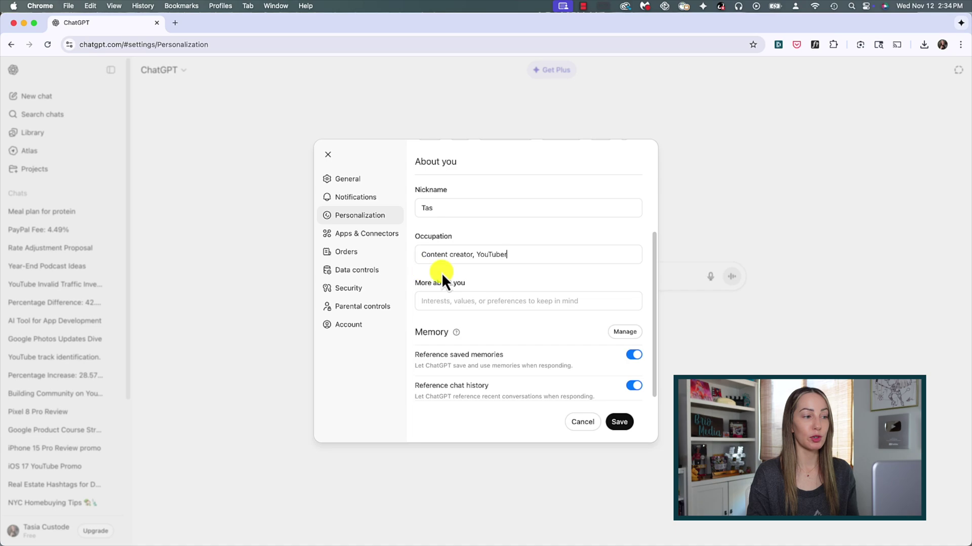
pyautogui.click(415, 302)
pyautogui.write('NHL, Taylor Swift, reading, ')
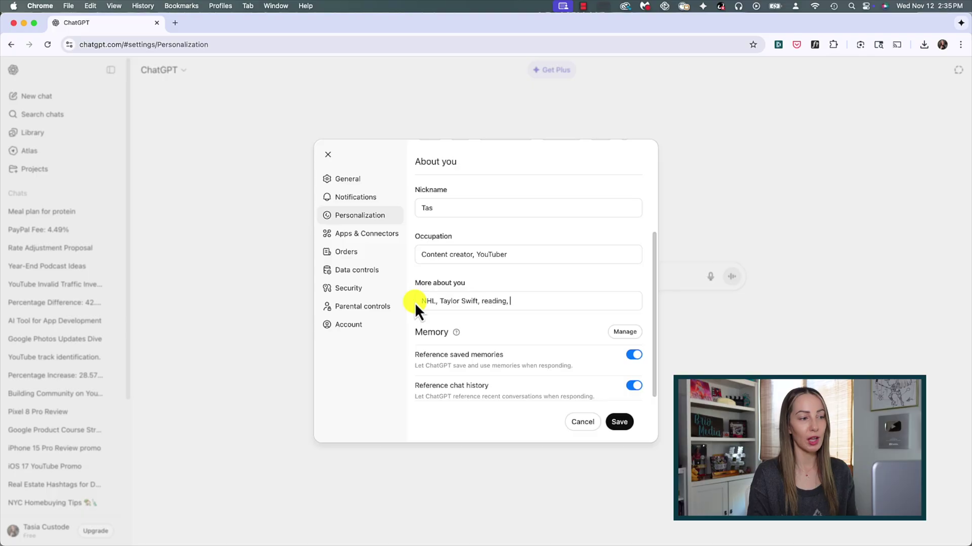
pyautogui.write('kindness is key')
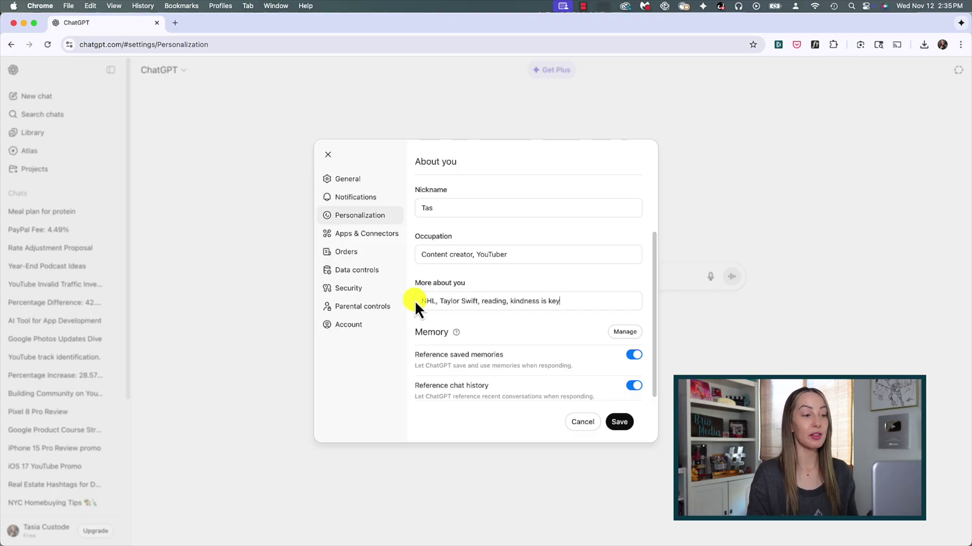
pyautogui.moveTo(654, 276); pyautogui.dragTo(654, 183)
# - Set the base style and tone to Friendly
pyautogui.click(610, 221)
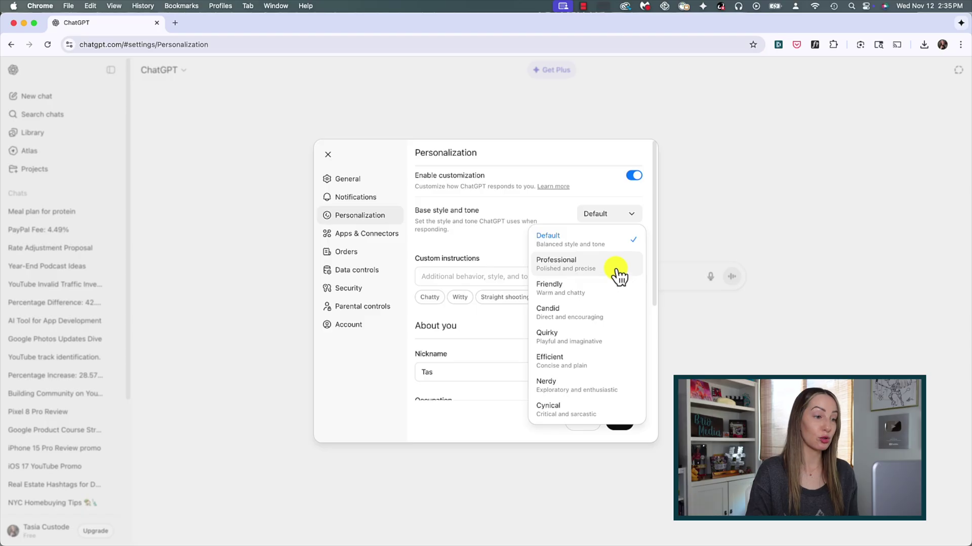
pyautogui.click(617, 293)
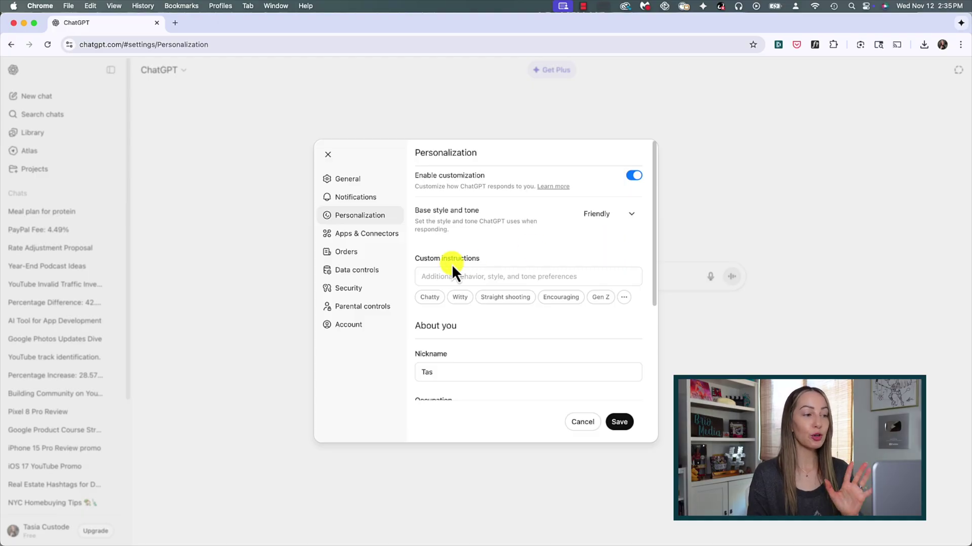
pyautogui.moveTo(414, 258); pyautogui.dragTo(490, 260)
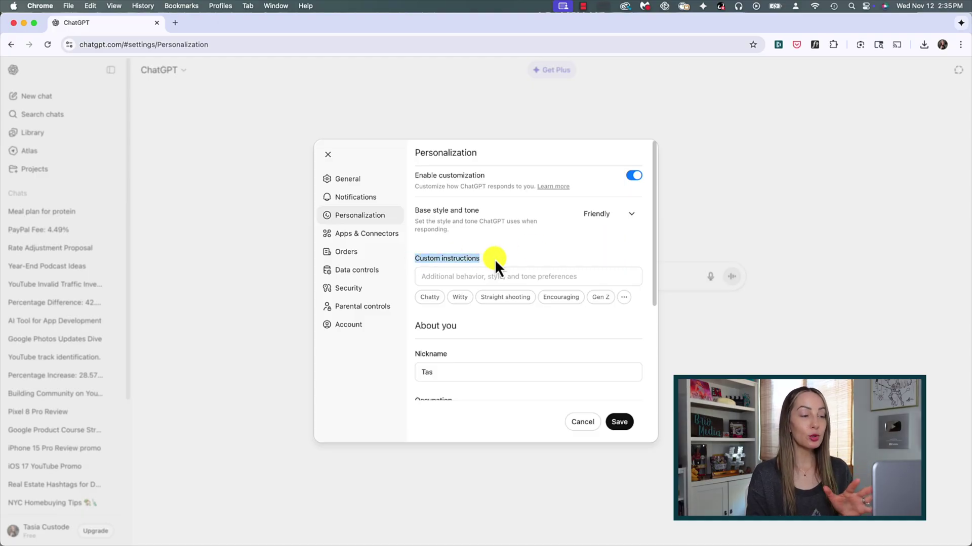
pyautogui.click(494, 259)
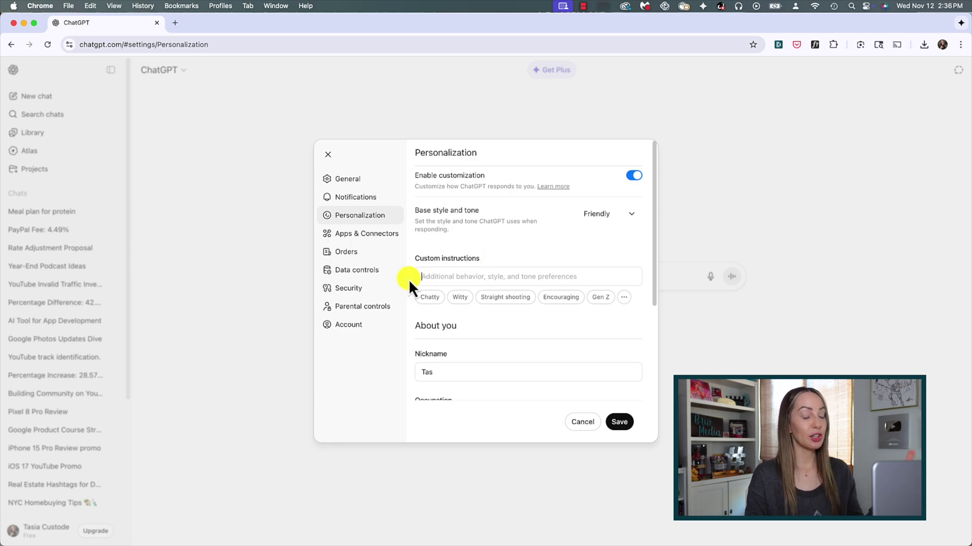
# - Add custom instructions 'remain neutral in your responses' plus Humble and Encouraging traits, and save
pyautogui.write('remain neutral')
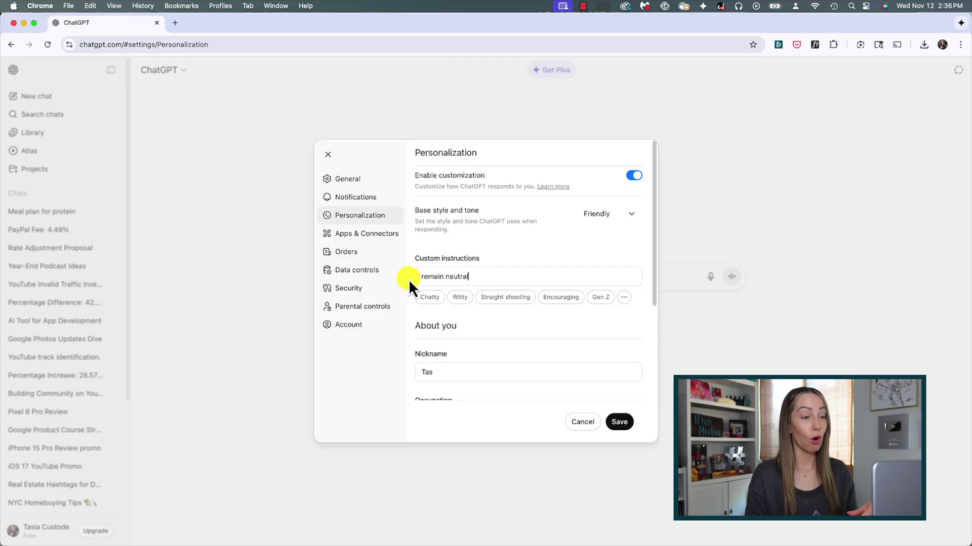
pyautogui.write(' in your responses,')
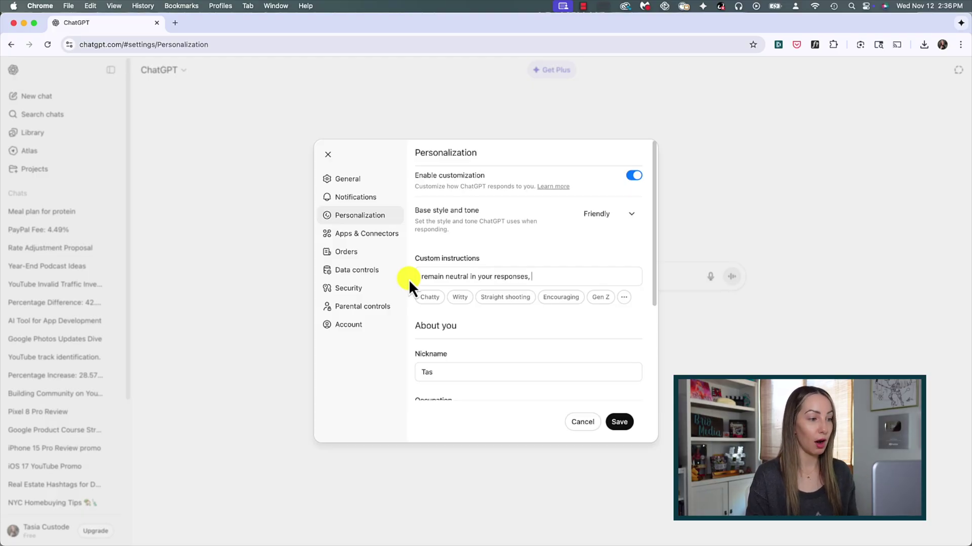
pyautogui.click(624, 297)
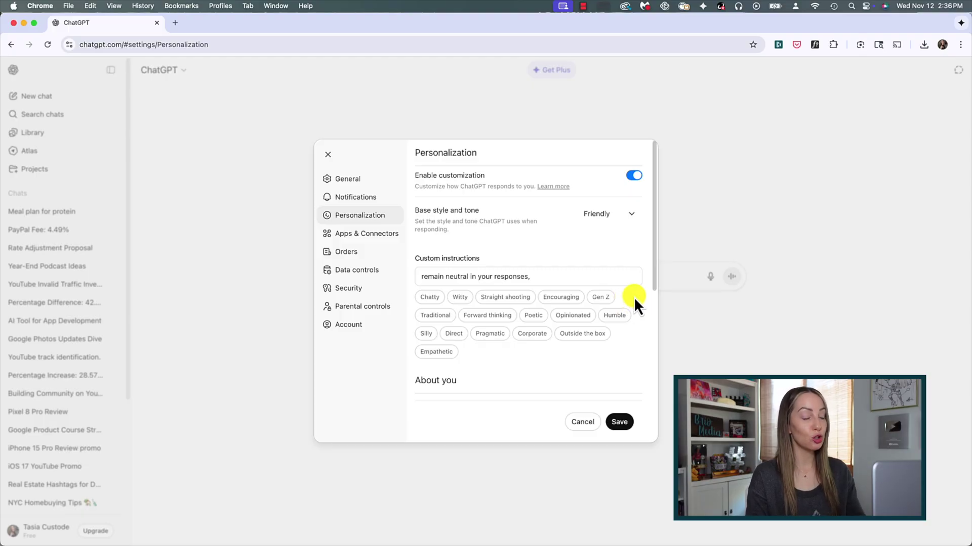
pyautogui.click(614, 315)
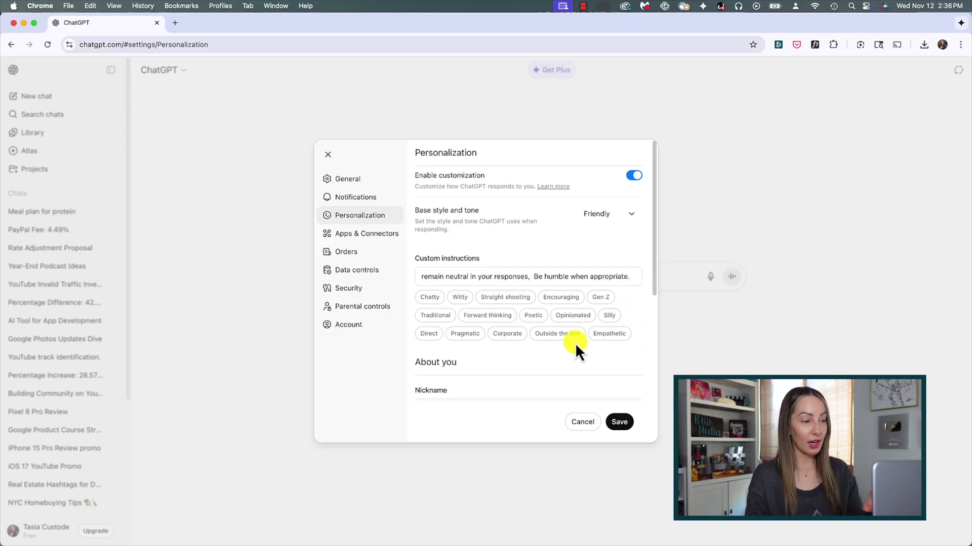
pyautogui.click(566, 298)
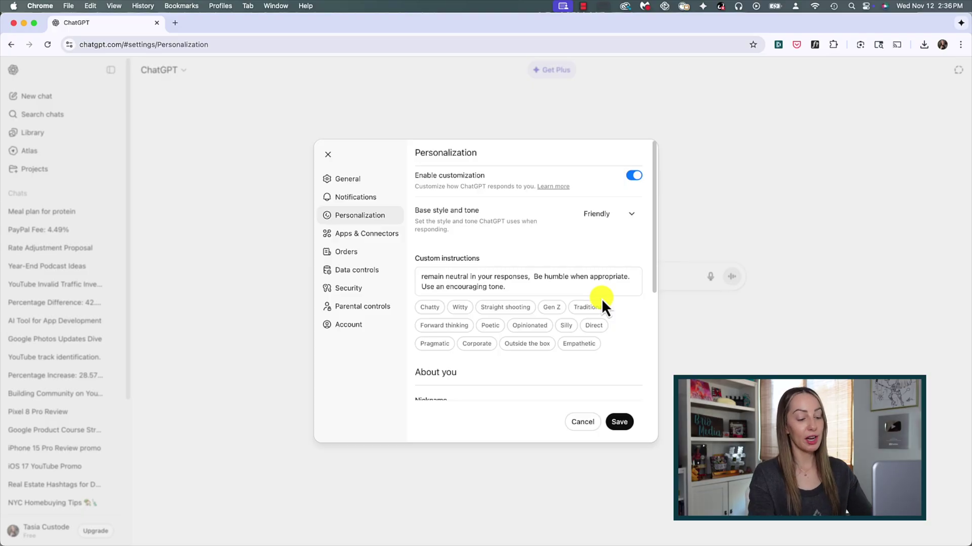
pyautogui.click(622, 423)
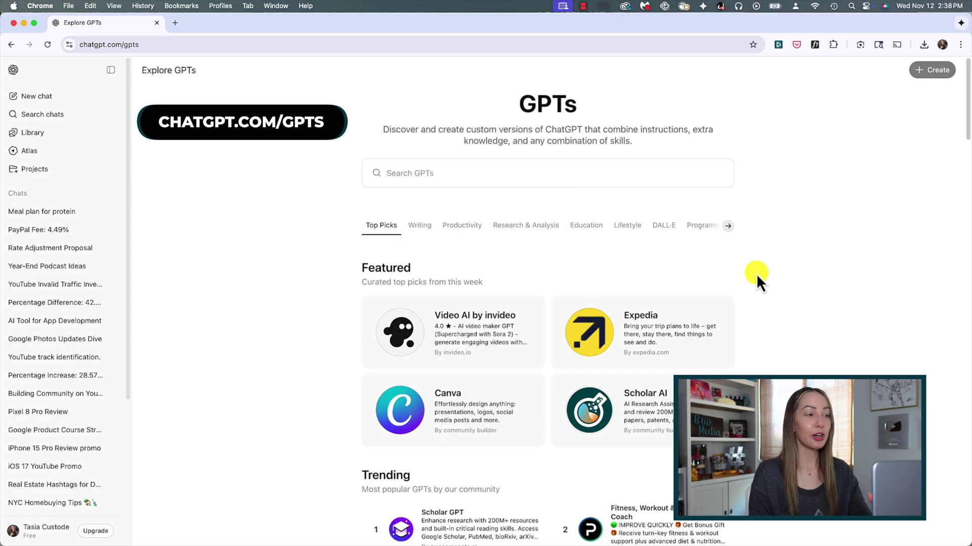
# - Start a chat with the Presentation GPT from the Productivity section
pyautogui.scroll(-3, 756, 274)
pyautogui.scroll(-10, 756, 274)
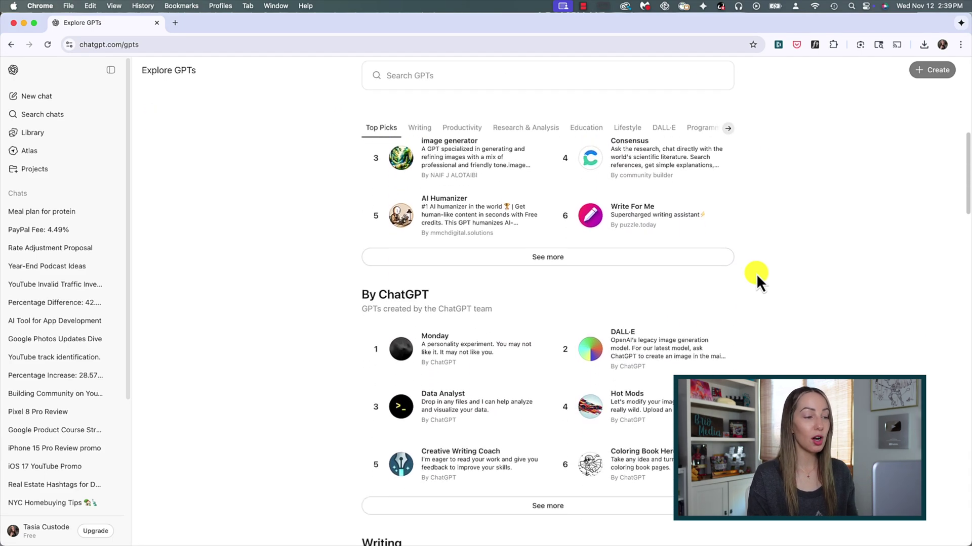
pyautogui.scroll(-9, 756, 274)
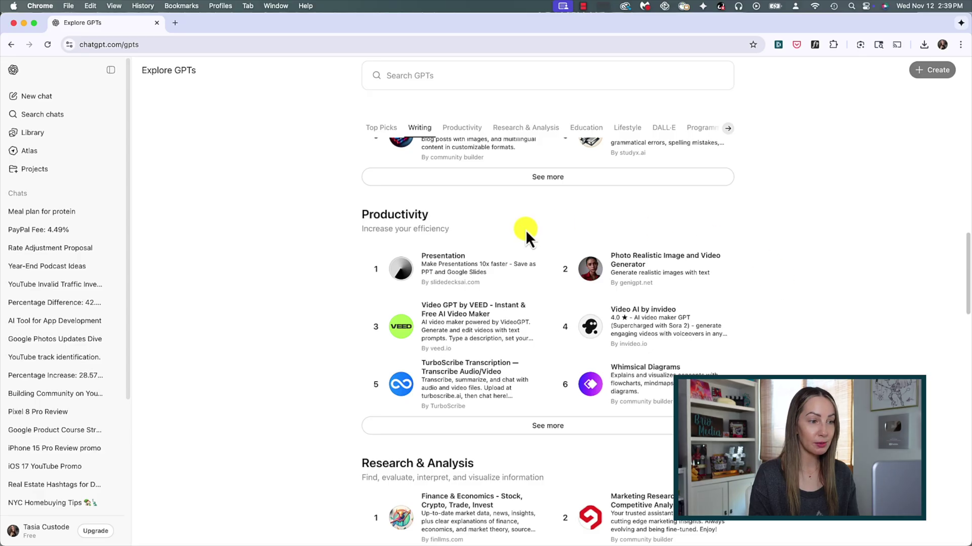
pyautogui.click(455, 272)
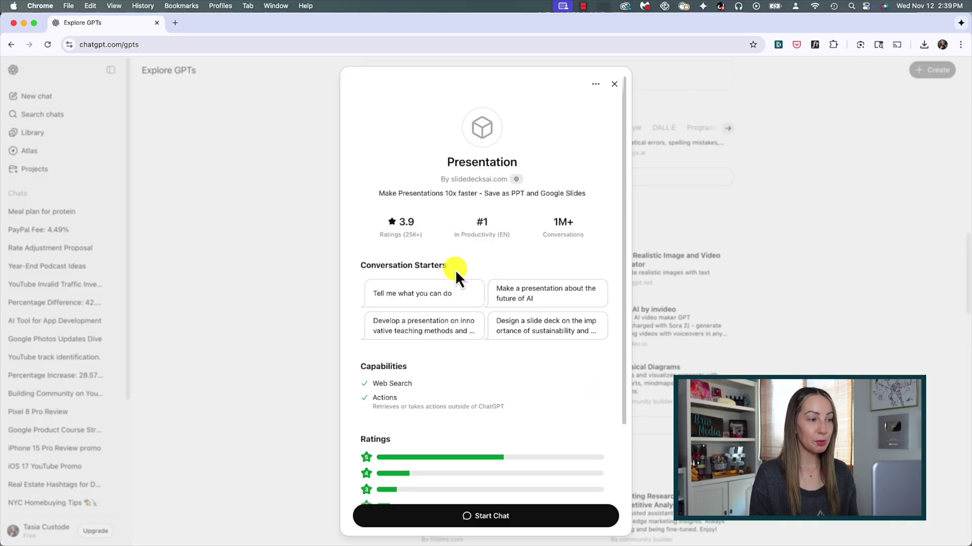
pyautogui.click(494, 515)
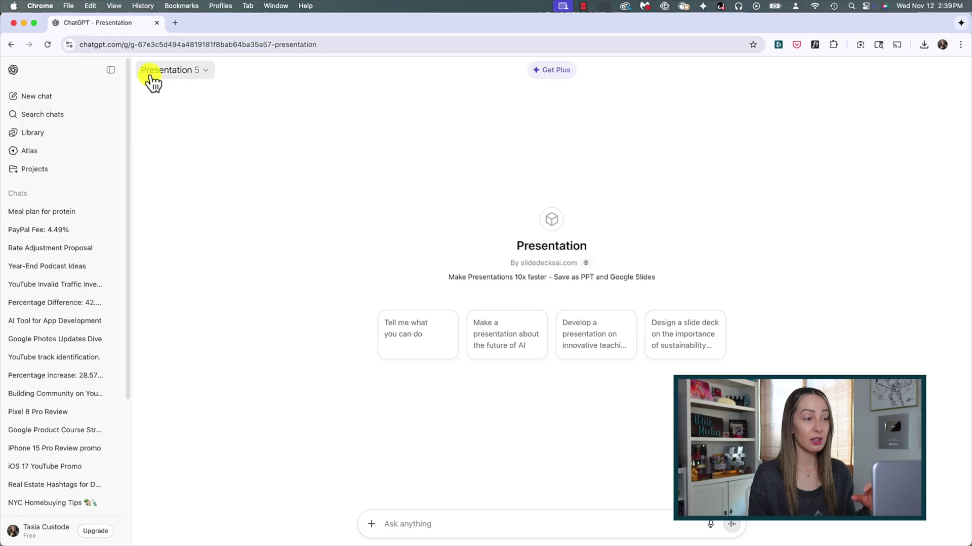
# - Pin the Presentation GPT to the sidebar with Keep in sidebar
pyautogui.click(205, 71)
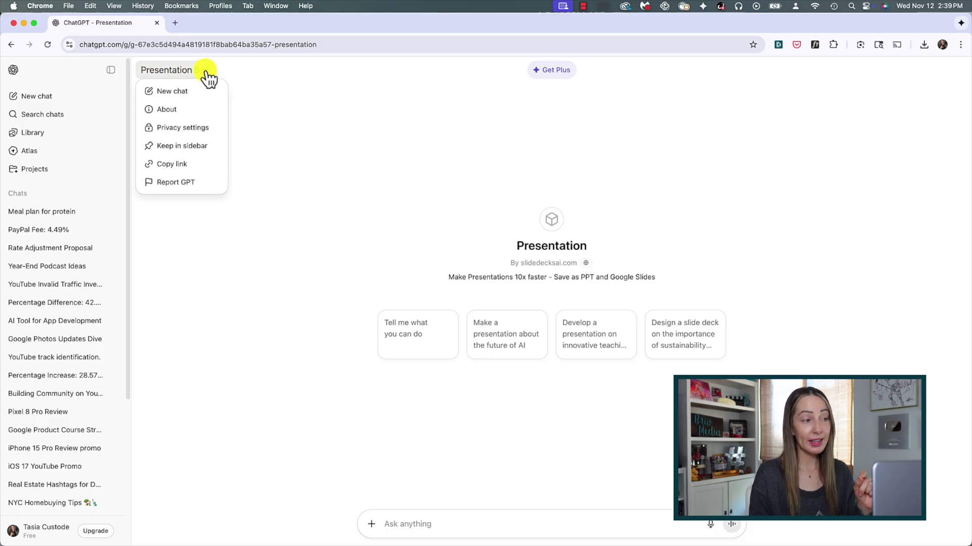
pyautogui.click(184, 149)
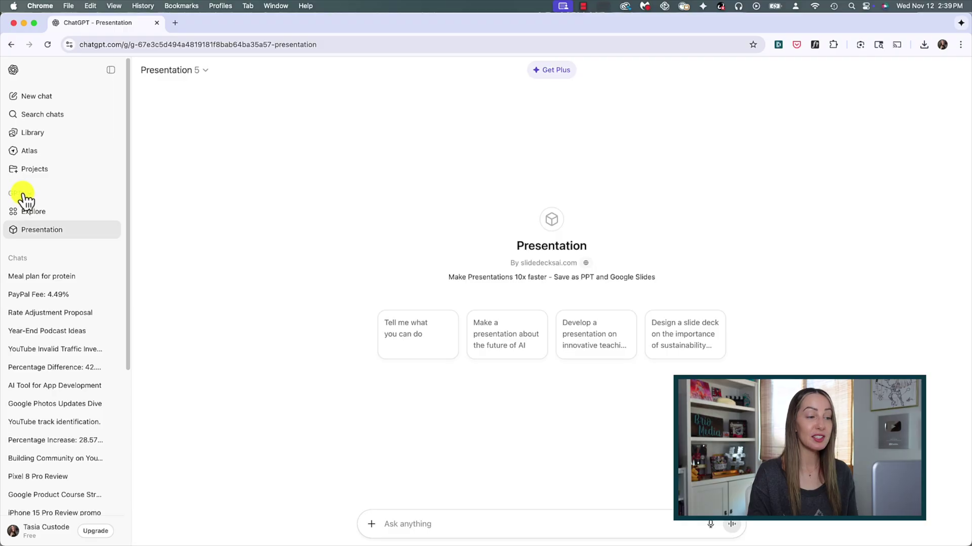
# - Open the Explore GPTs page from the sidebar
pyautogui.click(84, 214)
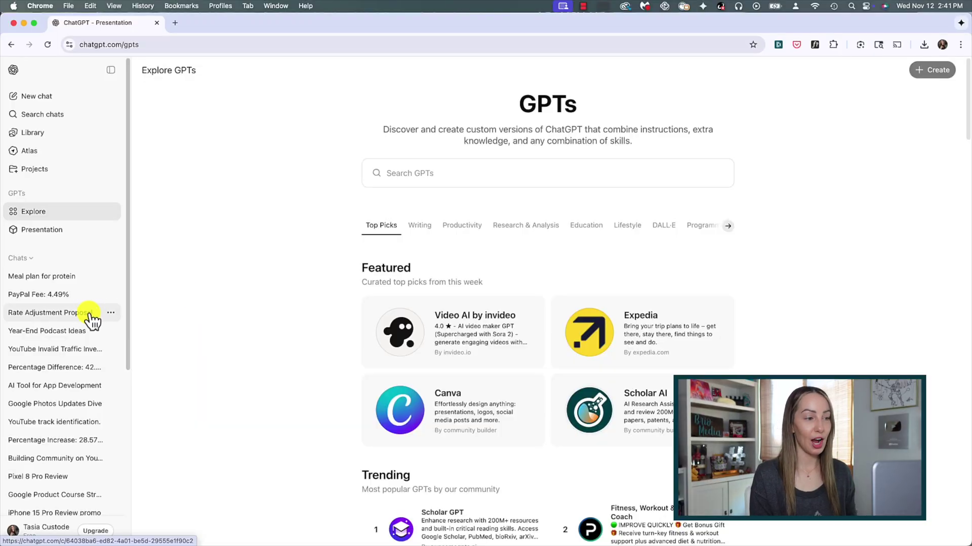
# - Rename the Rate Adjustment Proposal chat to start with 'Mortgage', then delete it
pyautogui.click(112, 314)
pyautogui.click(119, 351)
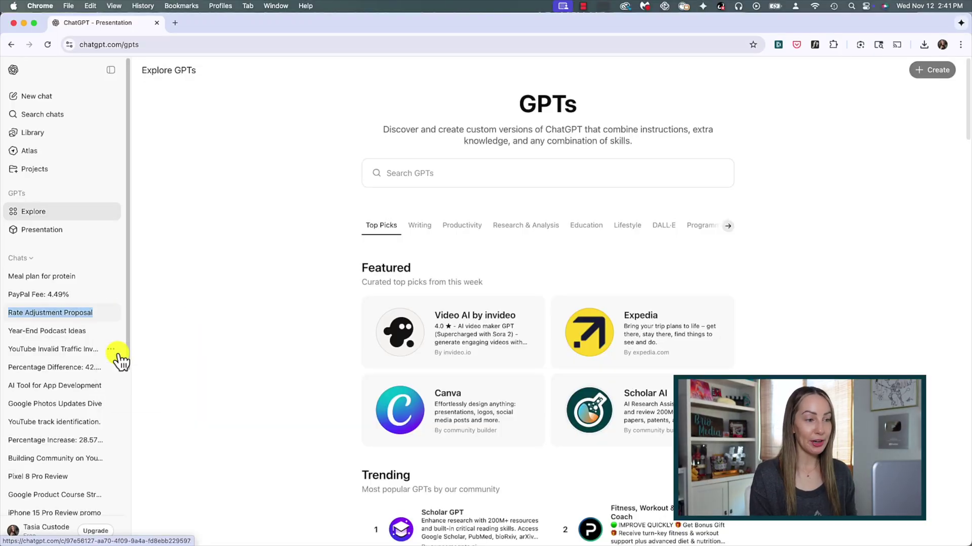
pyautogui.click(11, 313)
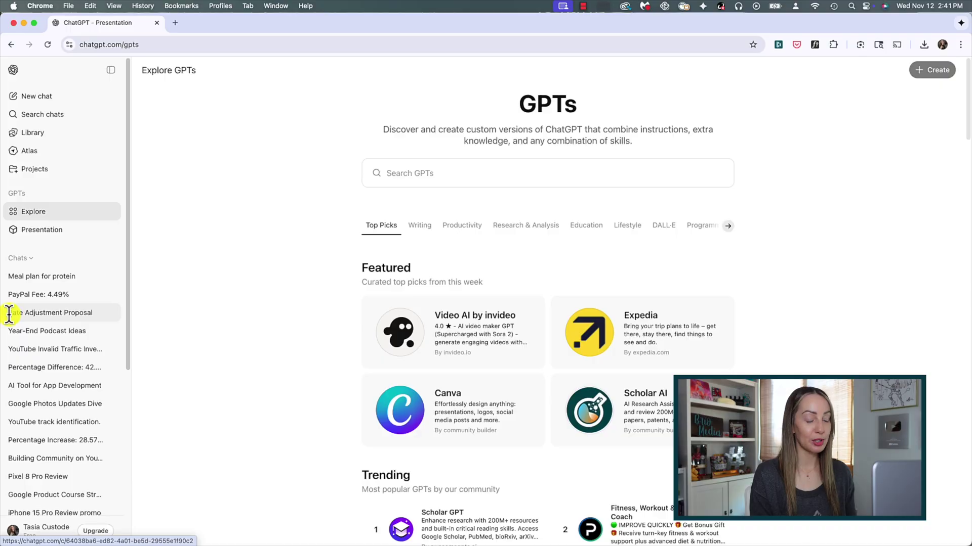
pyautogui.write('ortgage R')
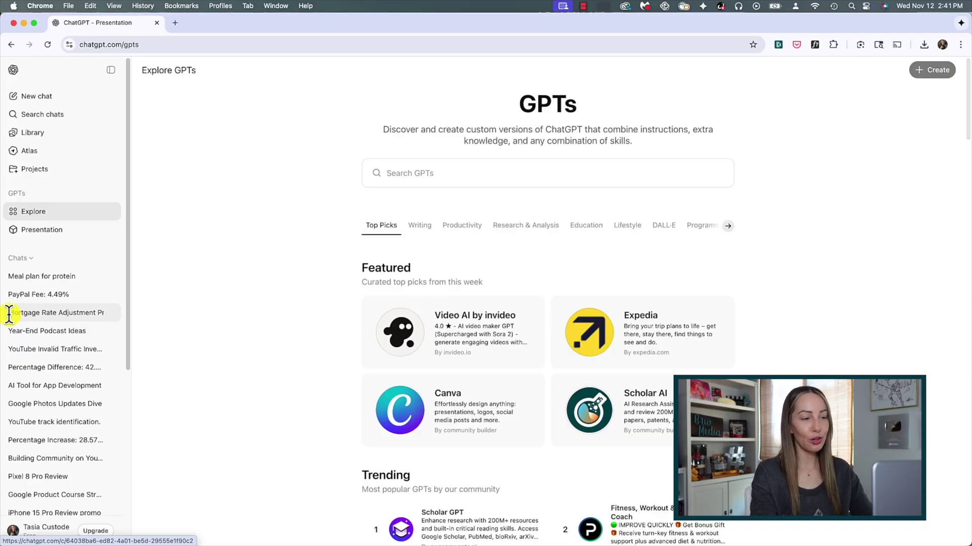
pyautogui.press('Return')
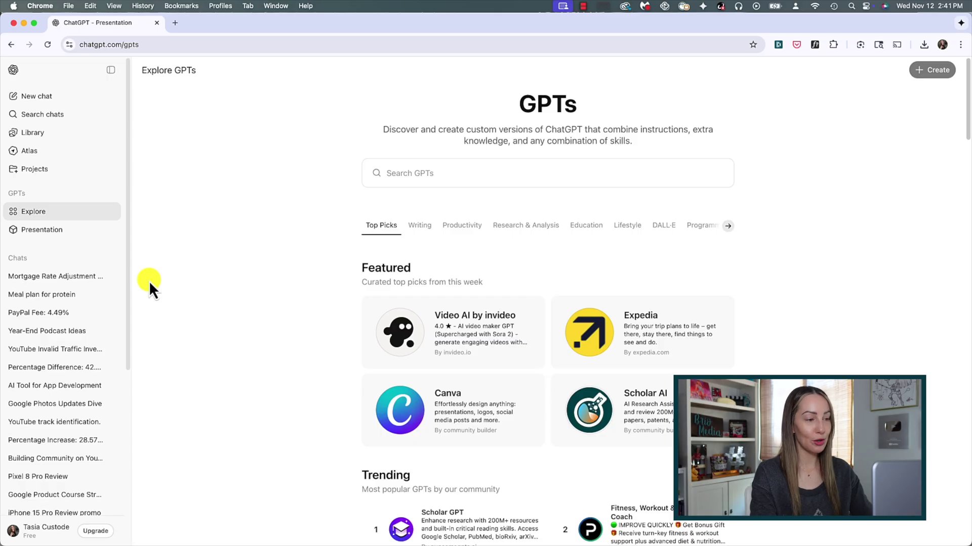
pyautogui.click(112, 277)
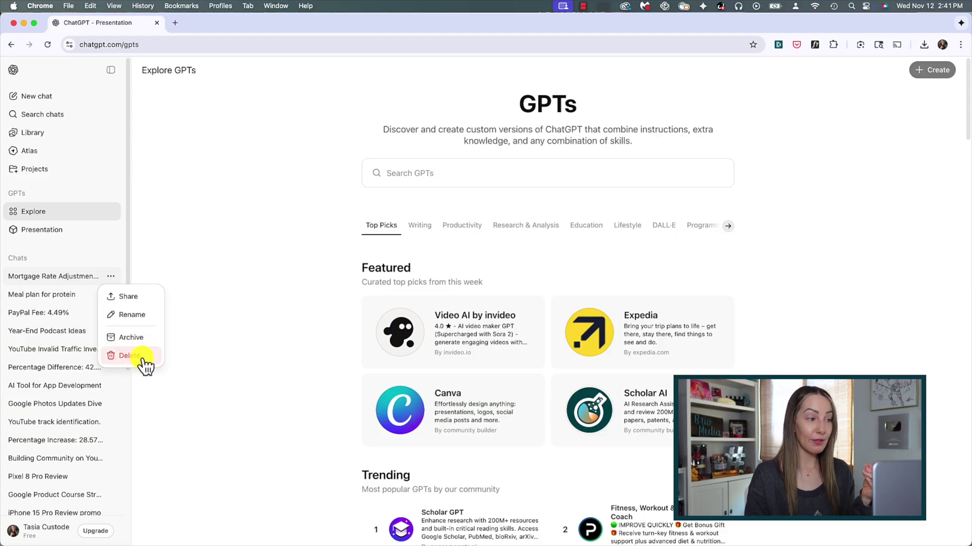
pyautogui.click(144, 338)
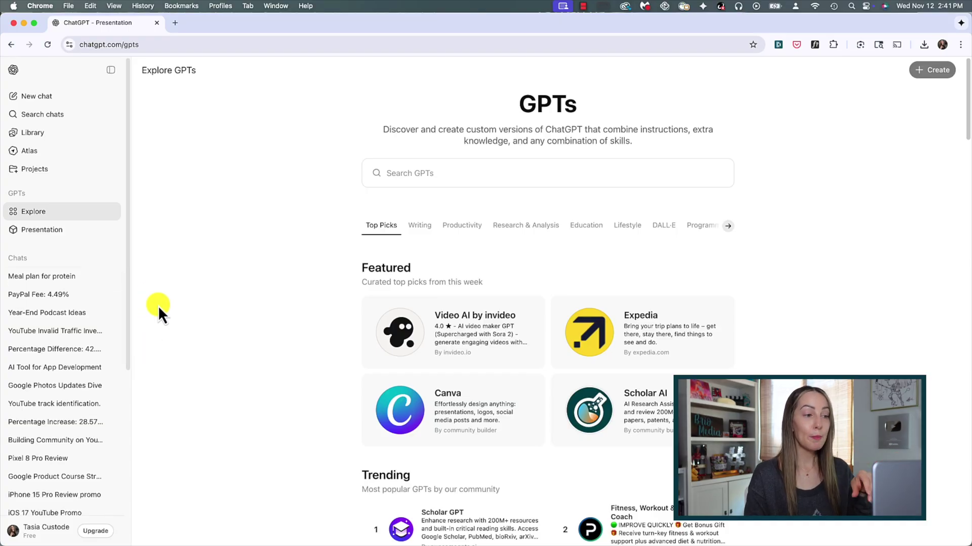
pyautogui.click(14, 533)
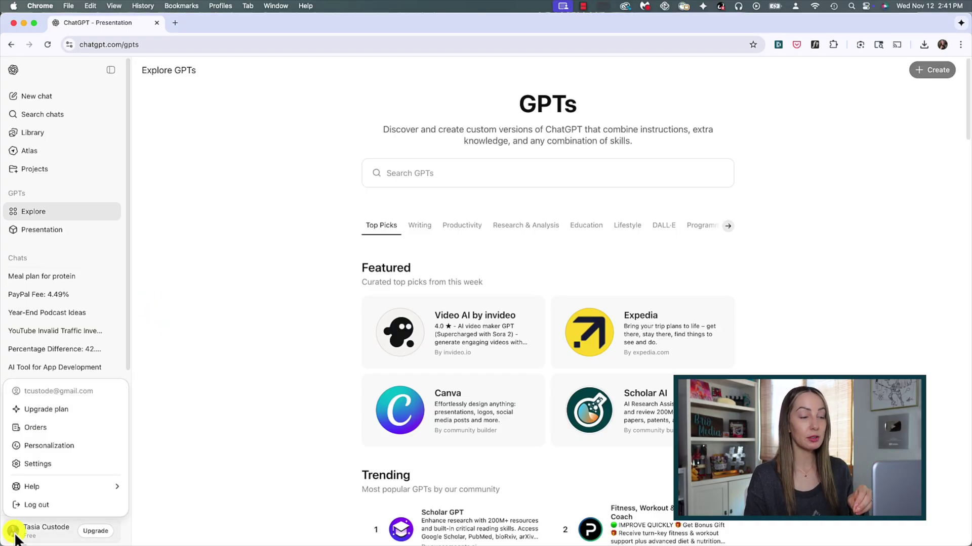
pyautogui.click(43, 464)
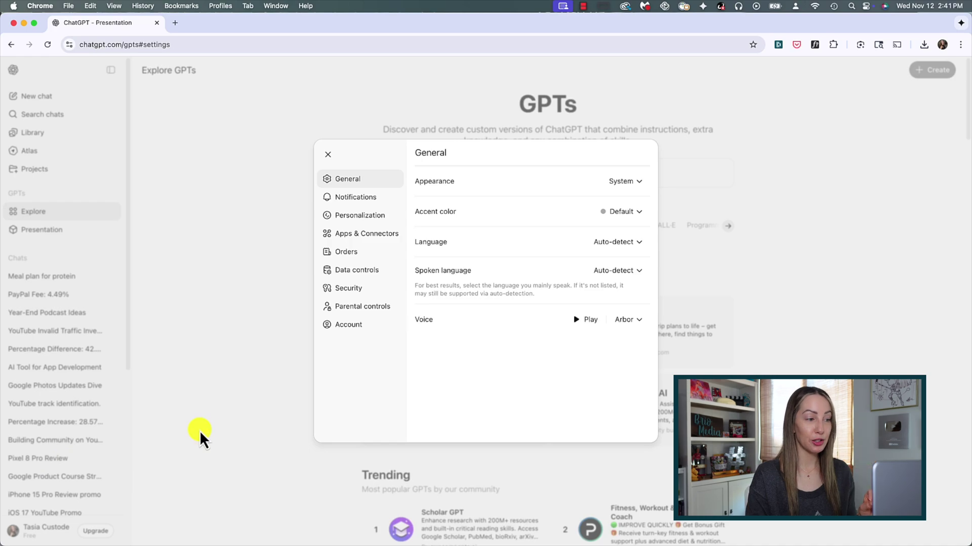
pyautogui.click(354, 271)
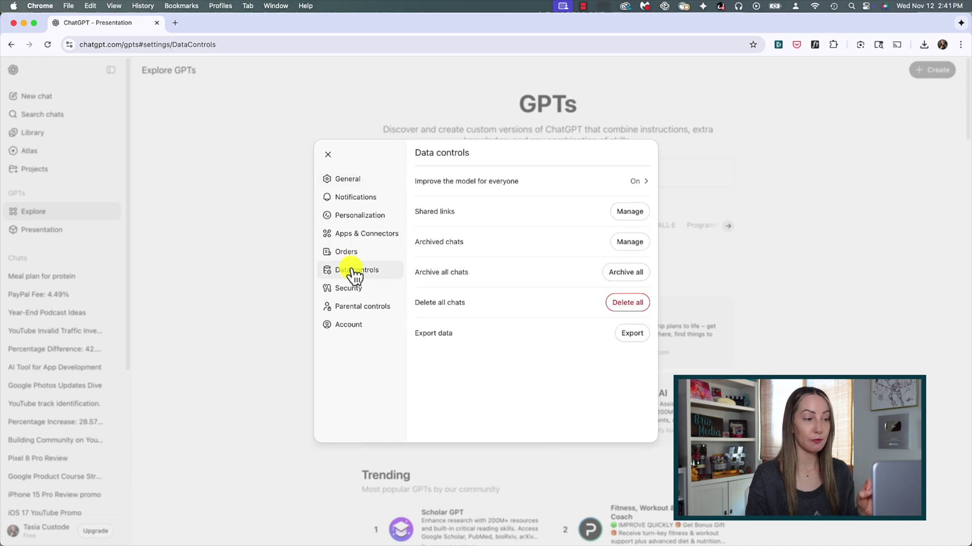
pyautogui.click(630, 243)
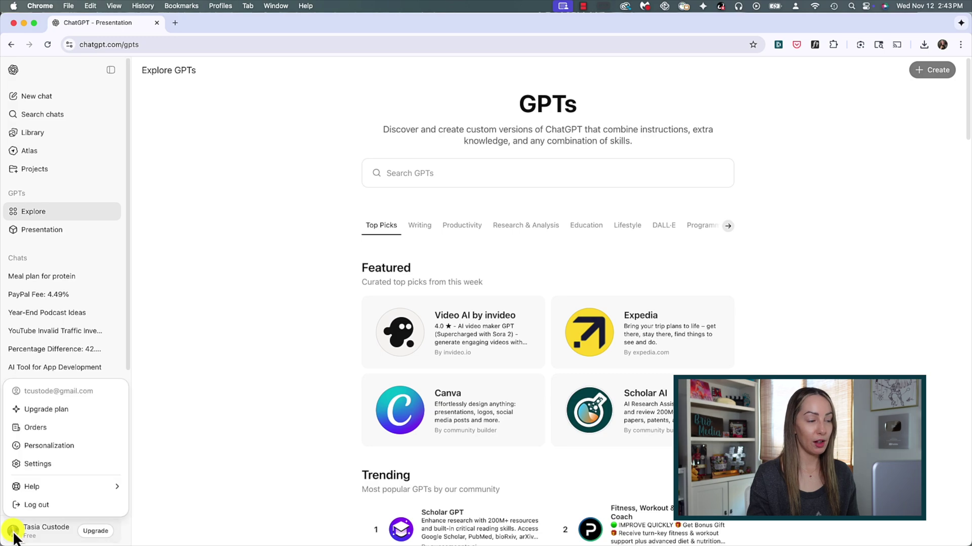
# - Connect the Expedia app in Settings' Apps & Connectors
pyautogui.click(36, 464)
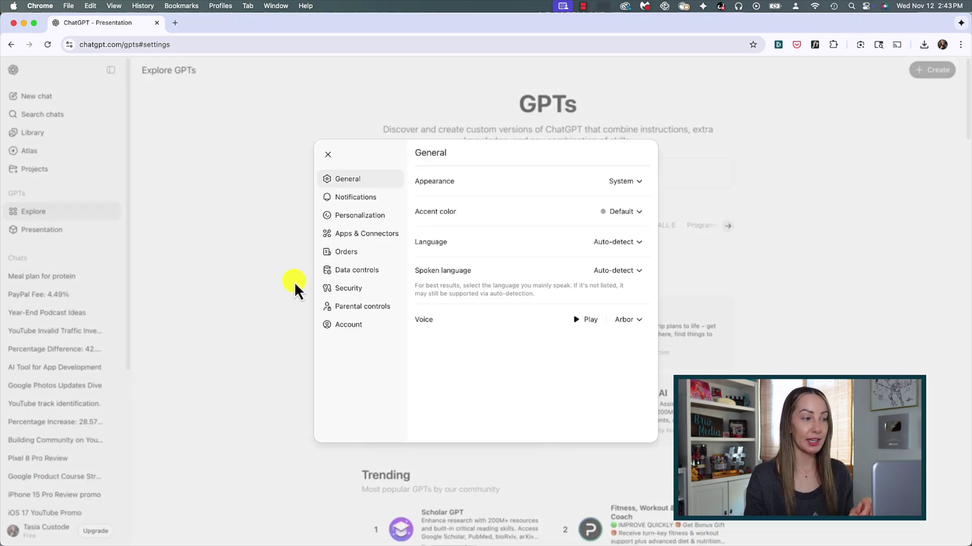
pyautogui.click(349, 234)
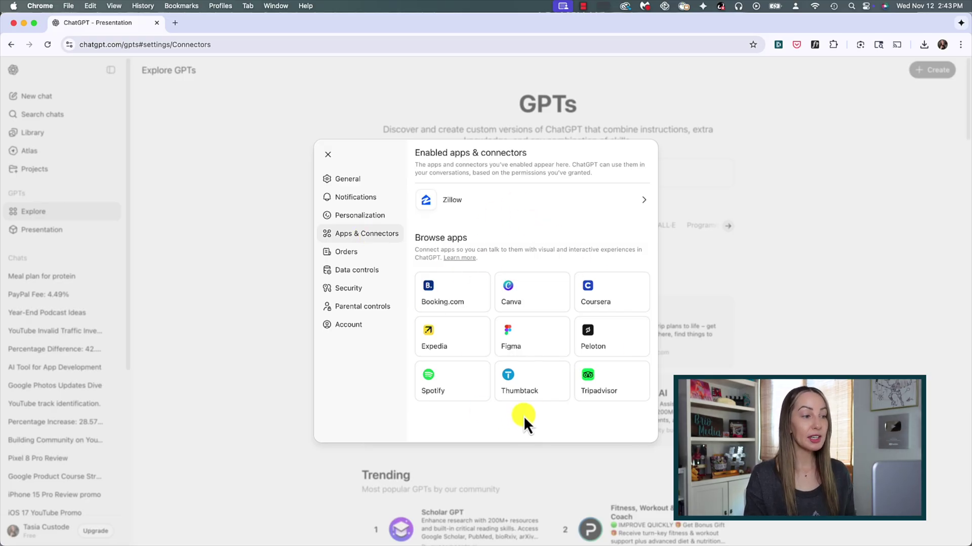
pyautogui.click(446, 338)
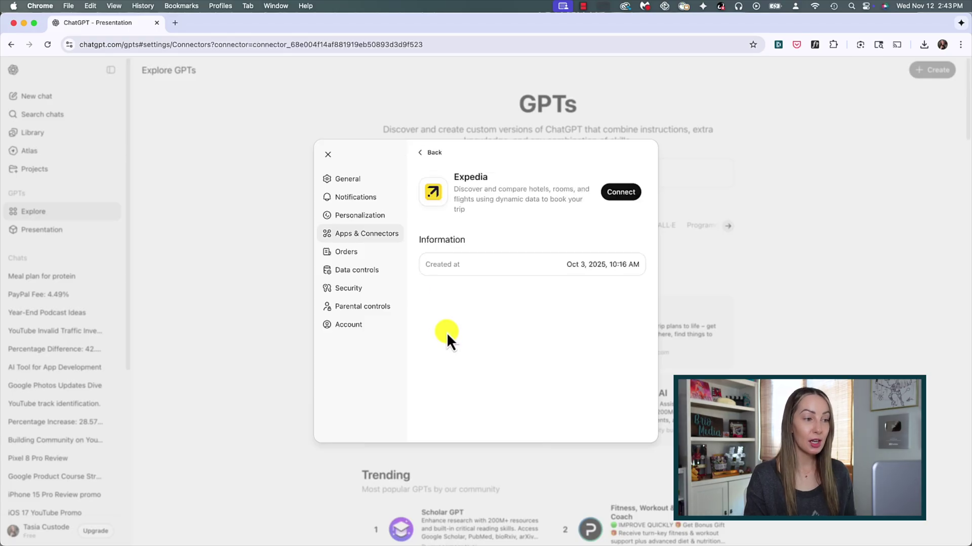
pyautogui.click(631, 192)
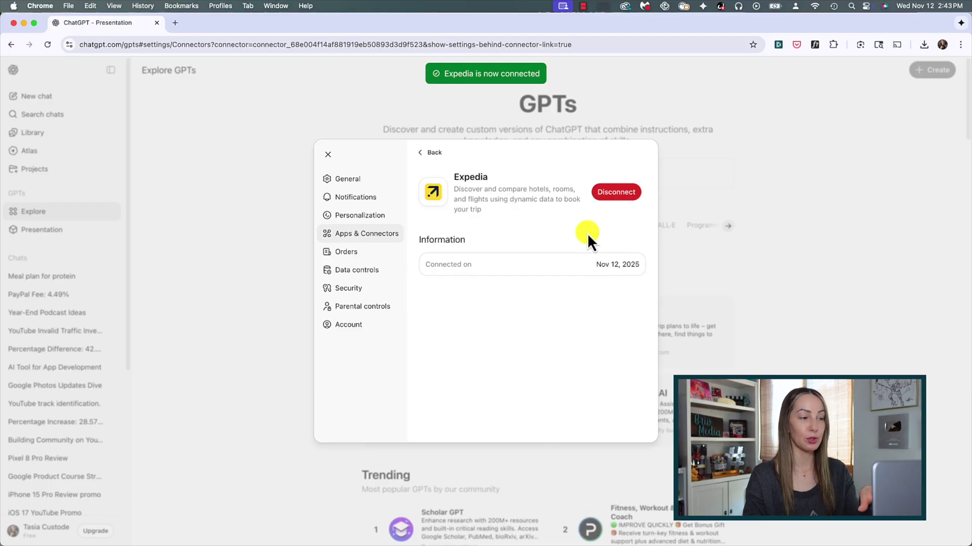
# - Check Zillow's connection details among the enabled apps, then close Settings
pyautogui.click(424, 153)
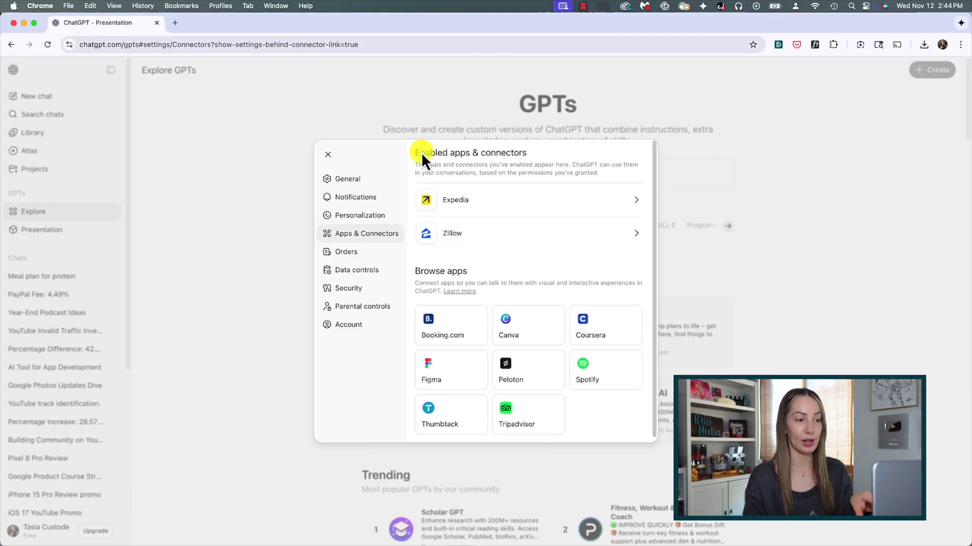
pyautogui.click(636, 234)
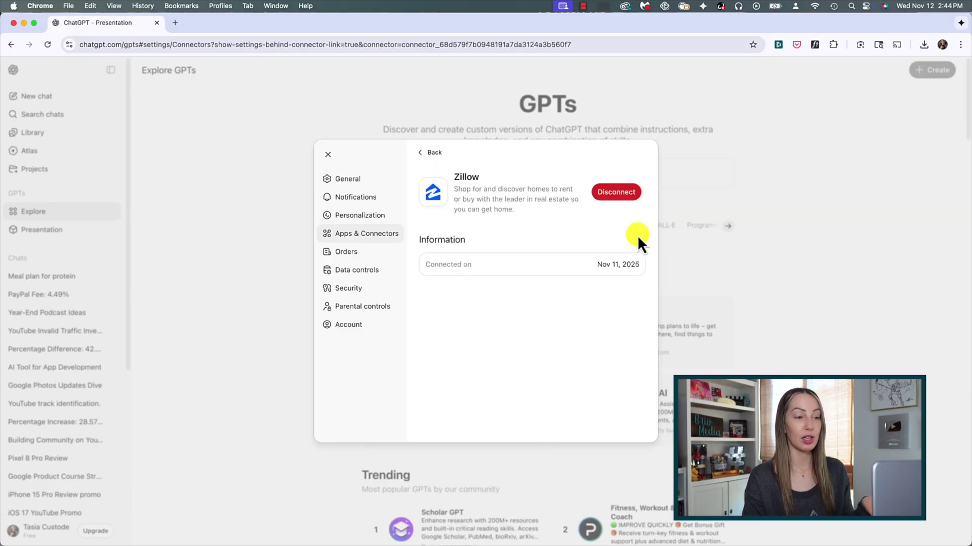
pyautogui.click(423, 157)
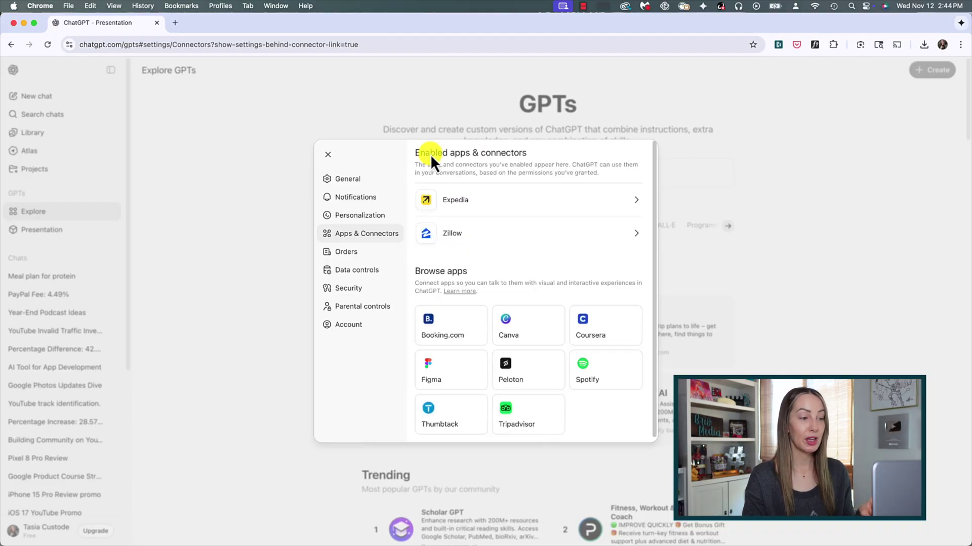
pyautogui.click(328, 155)
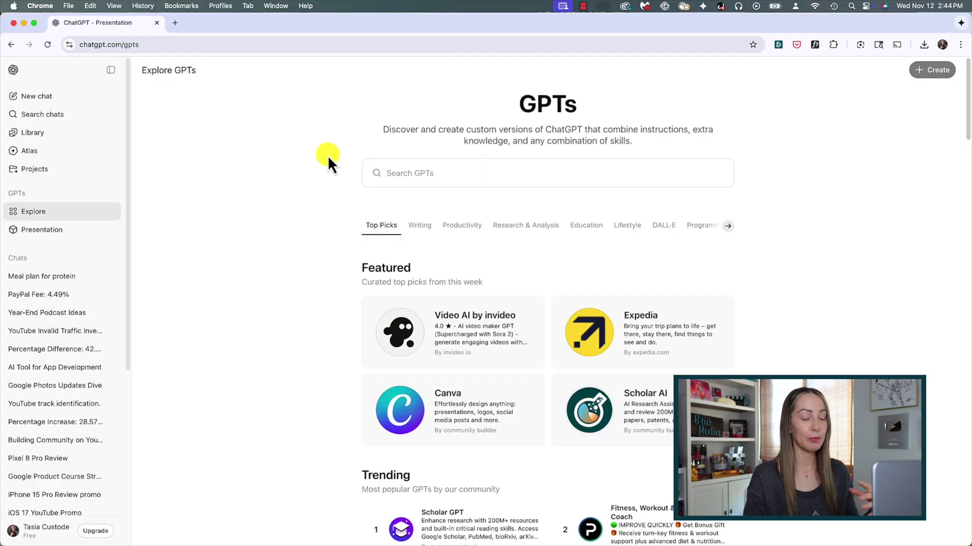
# - In a new chat, ask Zillow to show Paradise Valley listings under $3 million
pyautogui.click(66, 97)
pyautogui.write('@')
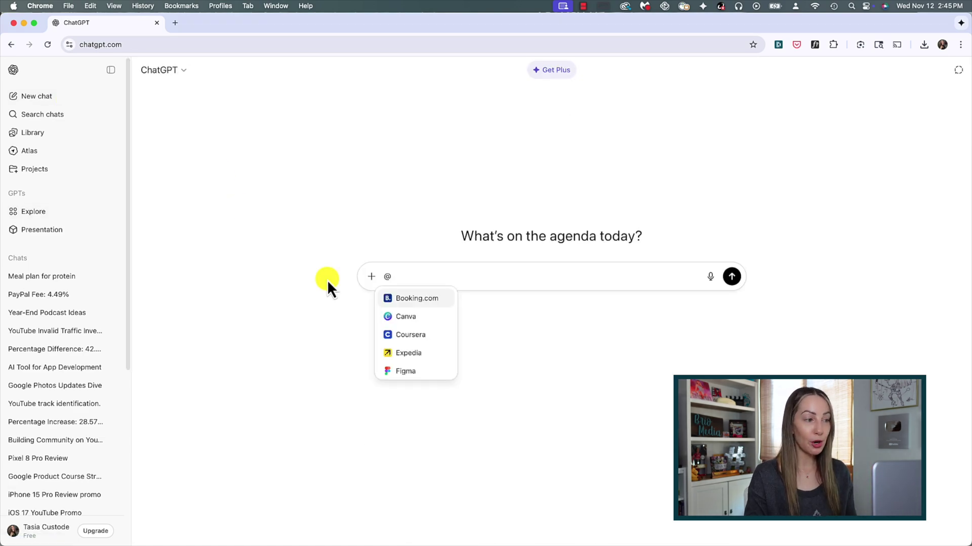
pyautogui.write('zil')
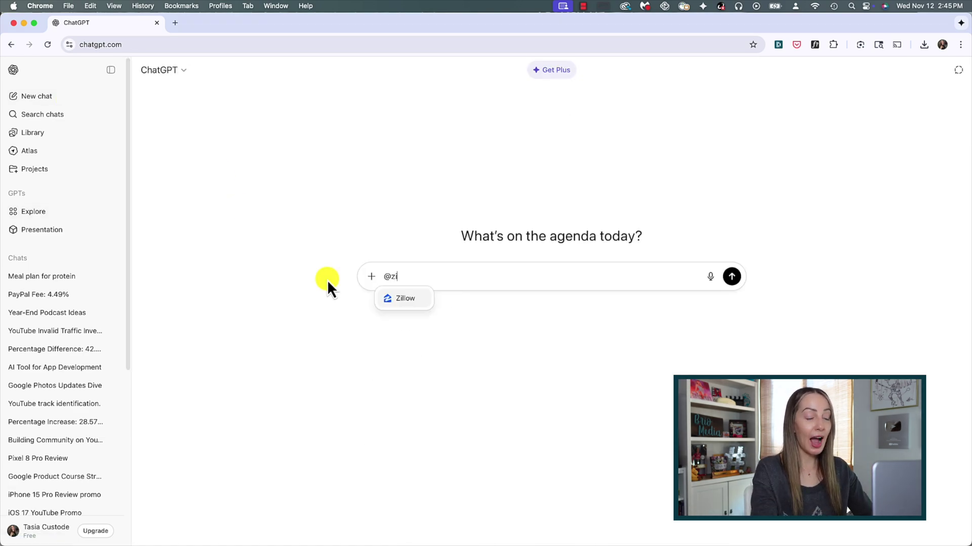
pyautogui.press('Return')
pyautogui.write('show me ')
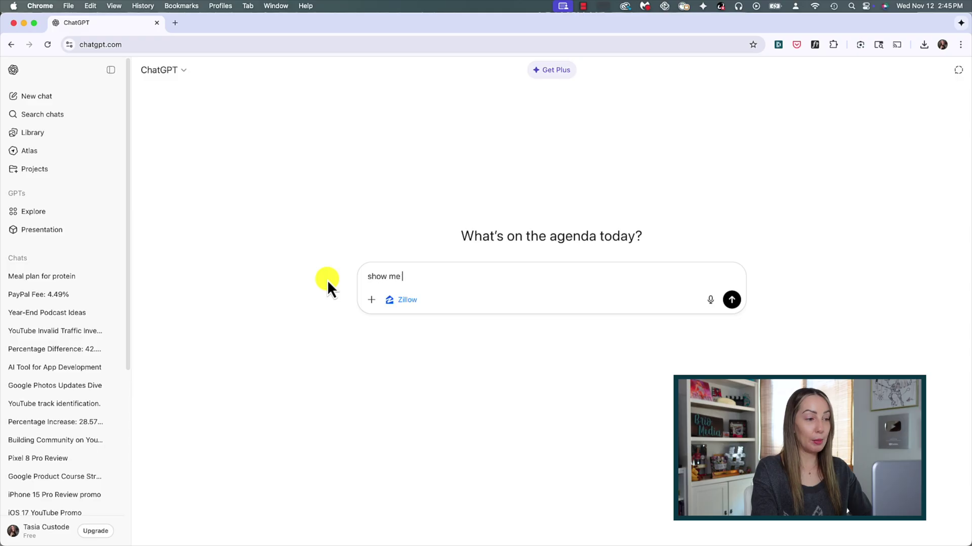
pyautogui.write('paradise valley listing')
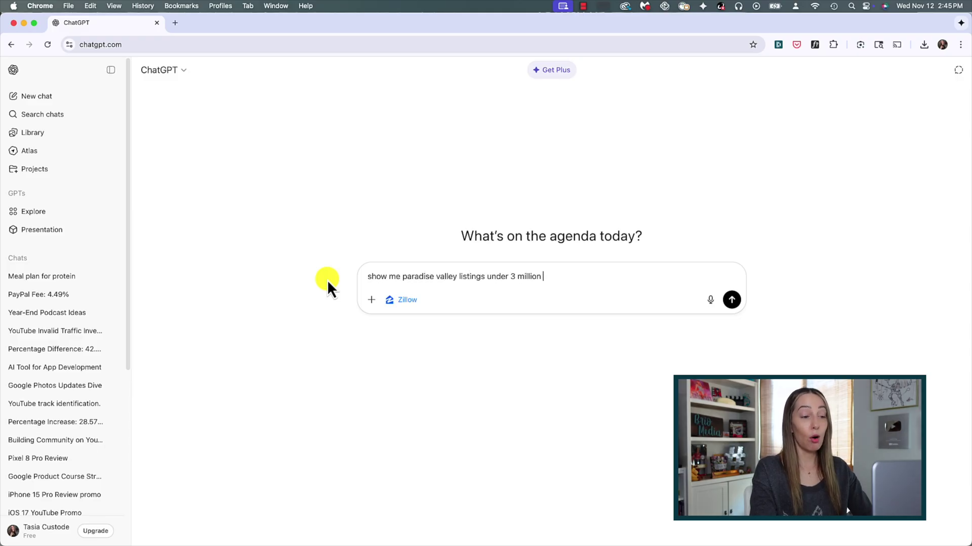
pyautogui.press('Return')
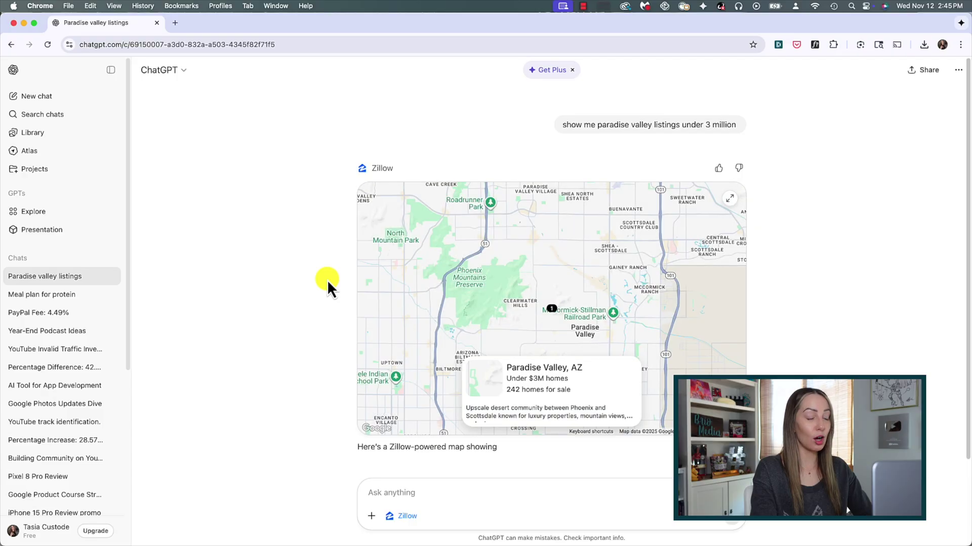
pyautogui.scroll(-3, 332, 323)
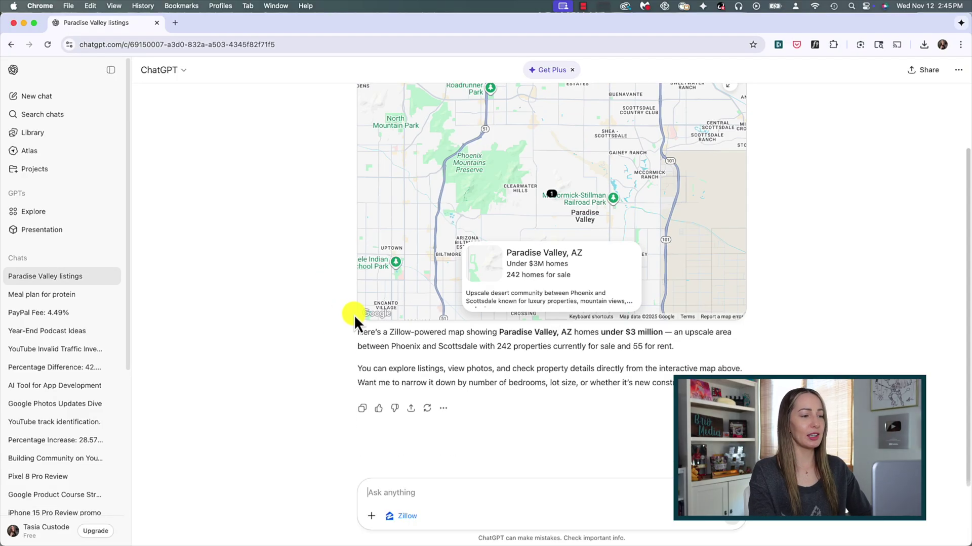
# - Expand the inline Zillow map to full screen to show the 100 Paradise Valley listings
pyautogui.click(355, 317)
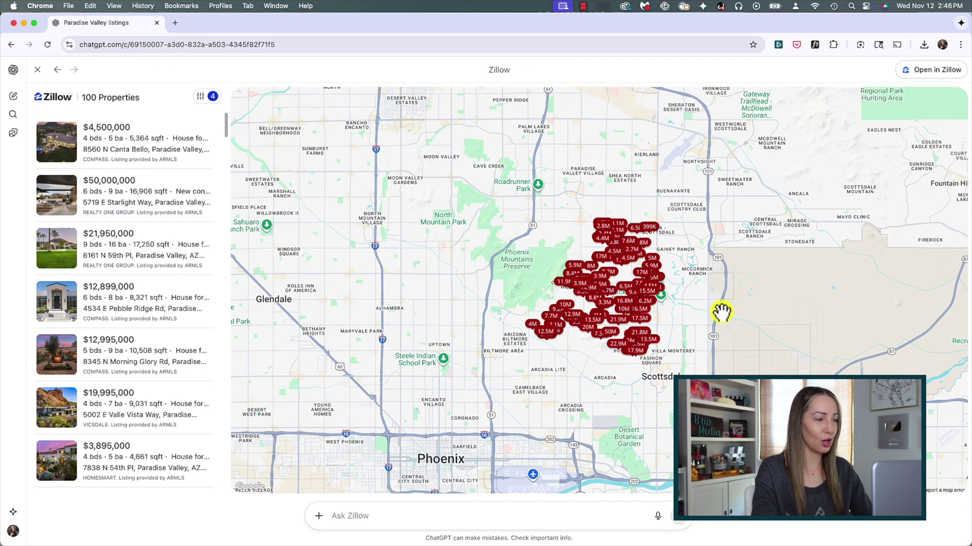